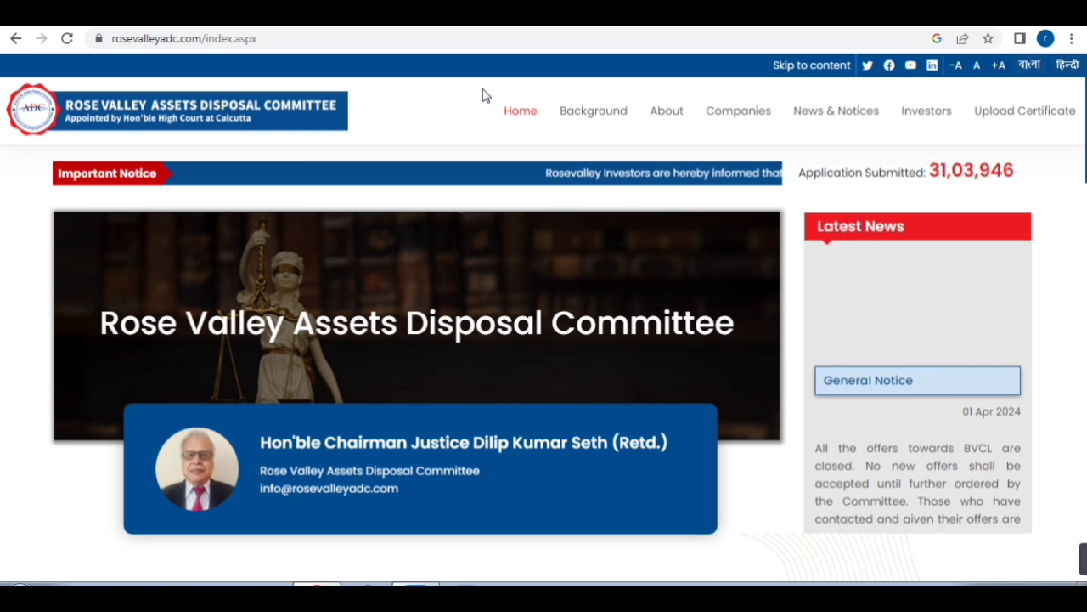
Open a new Chrome tab showing the Google start page
{"action": "key", "text": "ctrl+t"}
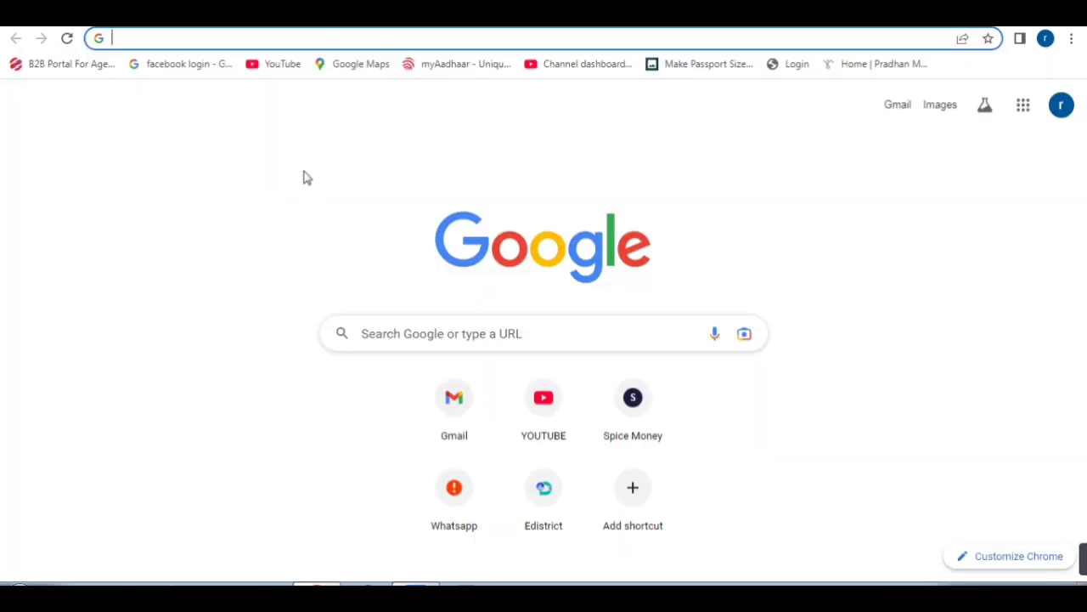
Search 'rose va' from the address bar to return to the rosevalleyadc.com home page
{"action": "type", "text": "rose"}
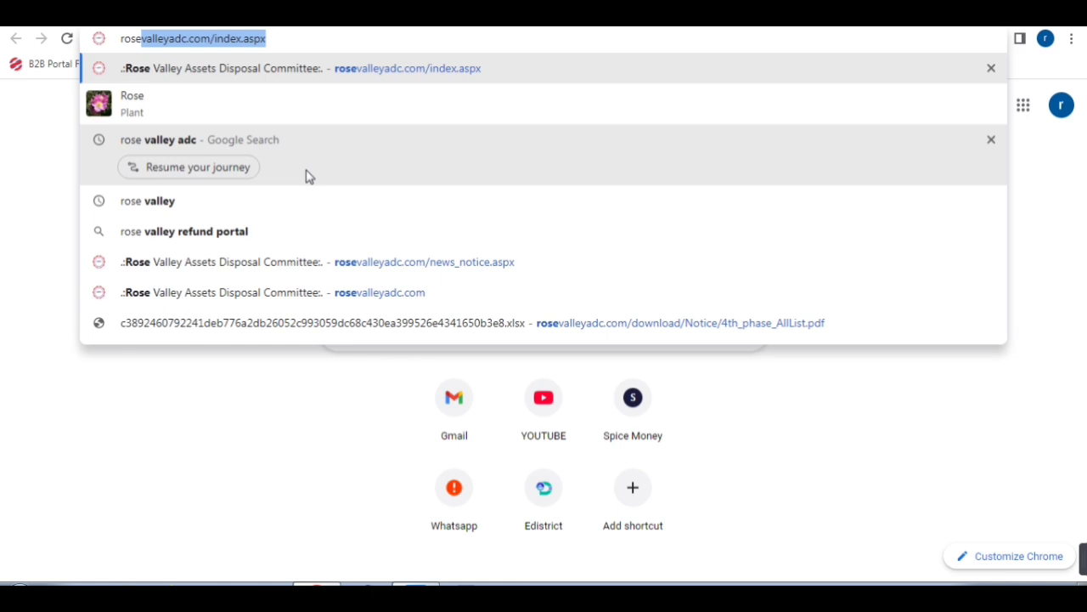
{"action": "type", "text": " va"}
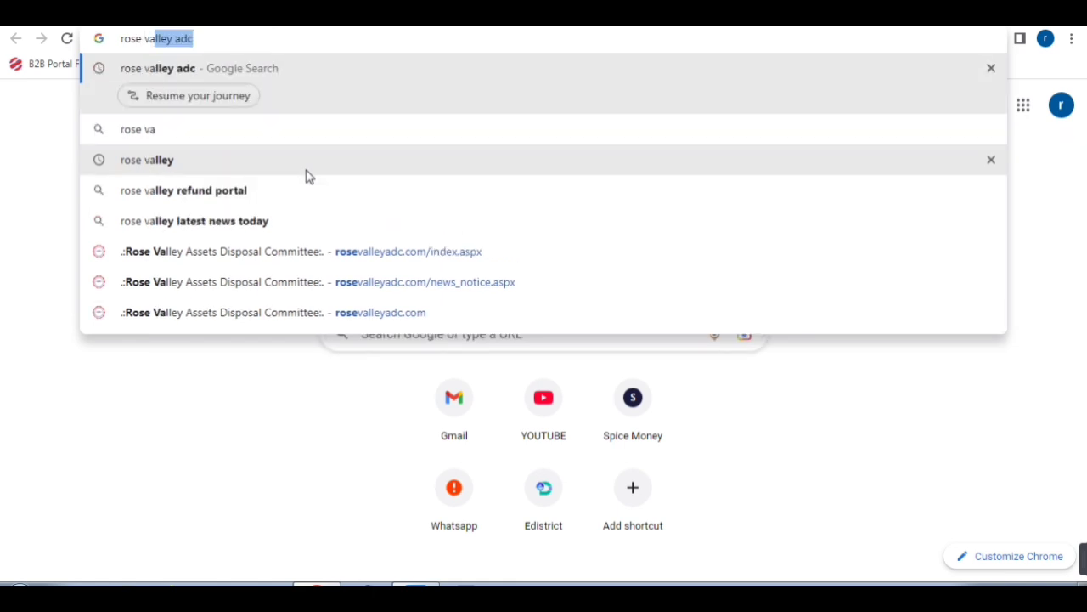
{"action": "key", "text": "Return"}
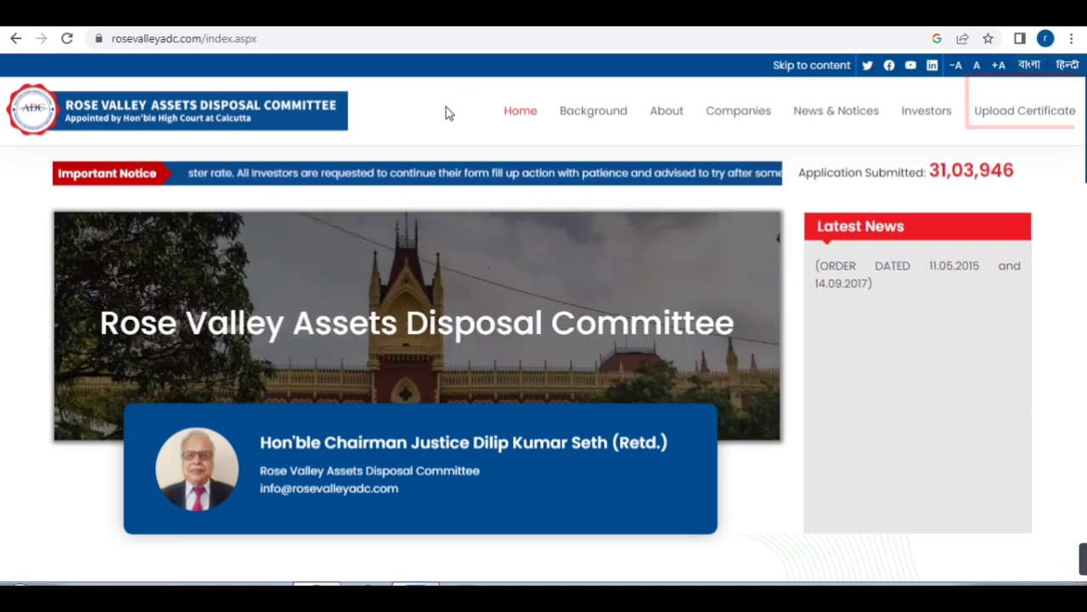
Open the Upload Certificate form and expand the Company dropdown to choose Rose Valley Projects Ltd
{"action": "left_click", "coordinate": [1027, 114]}
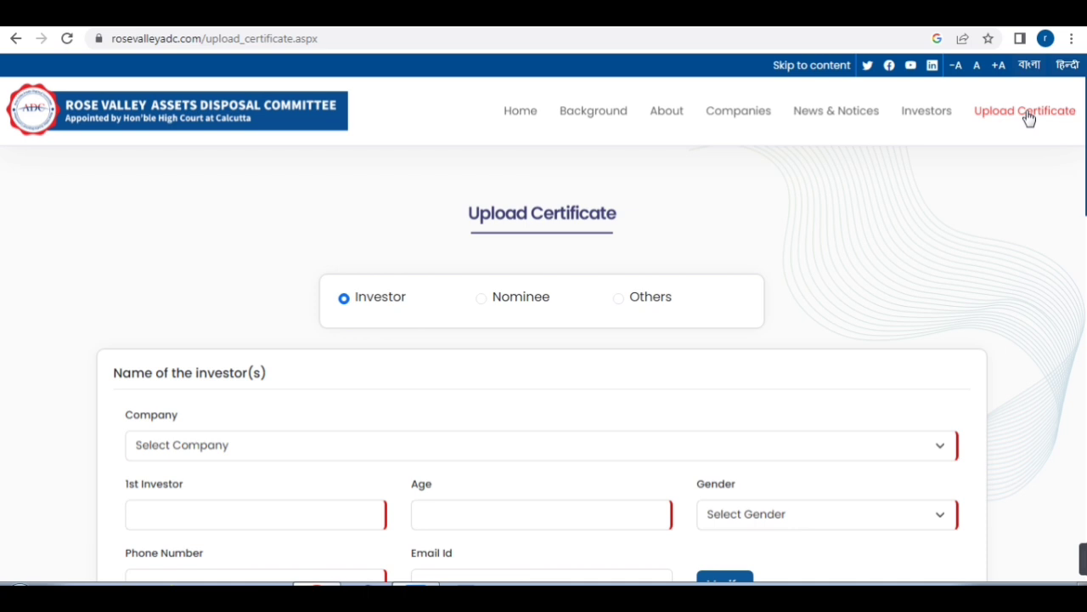
{"action": "scroll", "coordinate": [544, 340], "scroll_direction": "down", "scroll_amount": 2}
{"action": "left_click", "coordinate": [371, 273]}
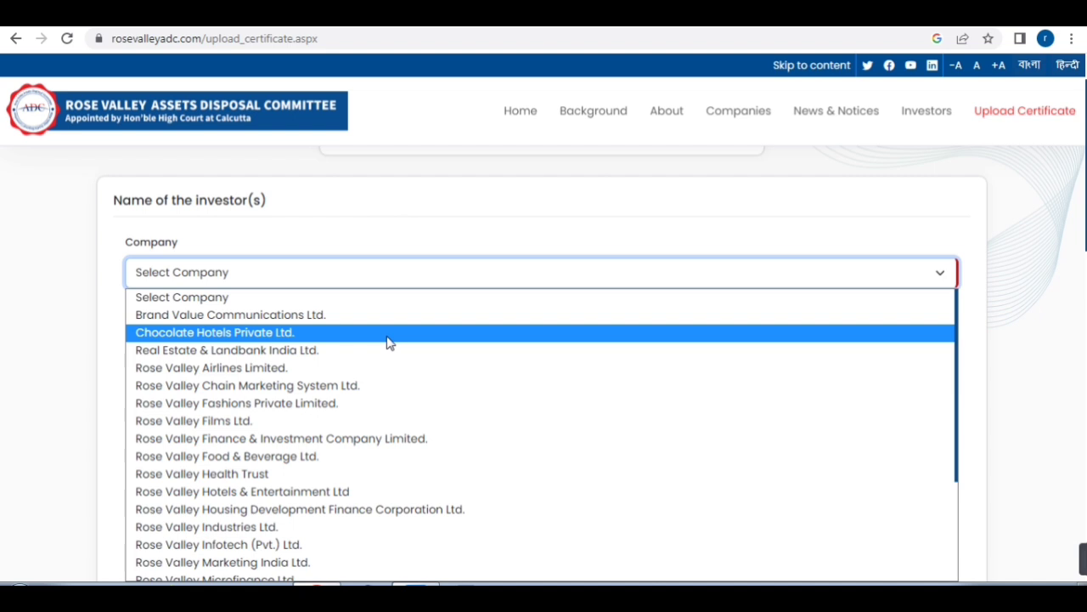
Enter the first investor's name, age 37 and Male gender
{"action": "left_click", "coordinate": [175, 340]}
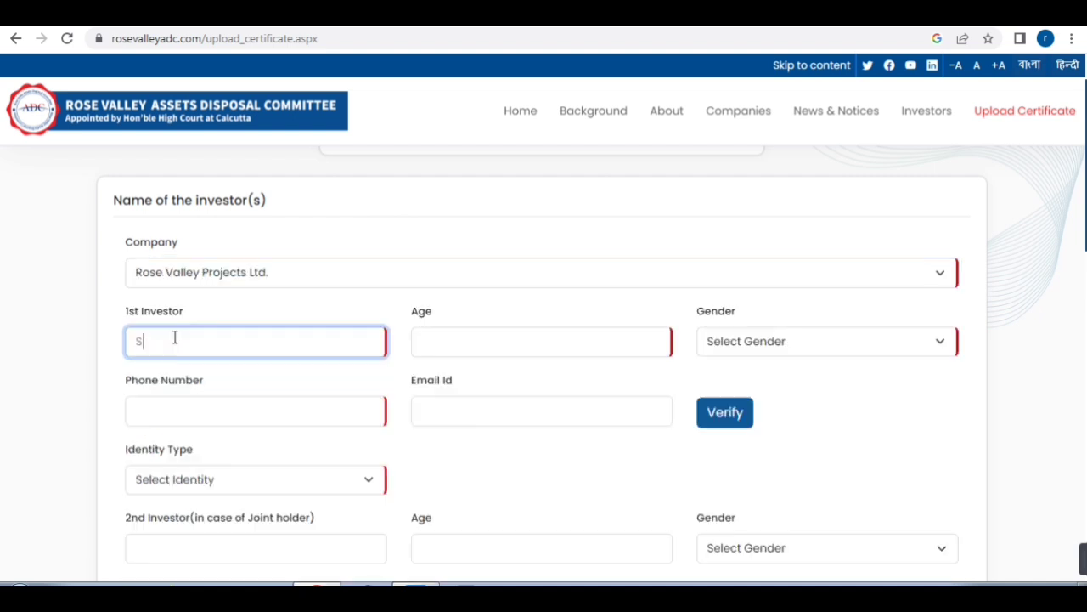
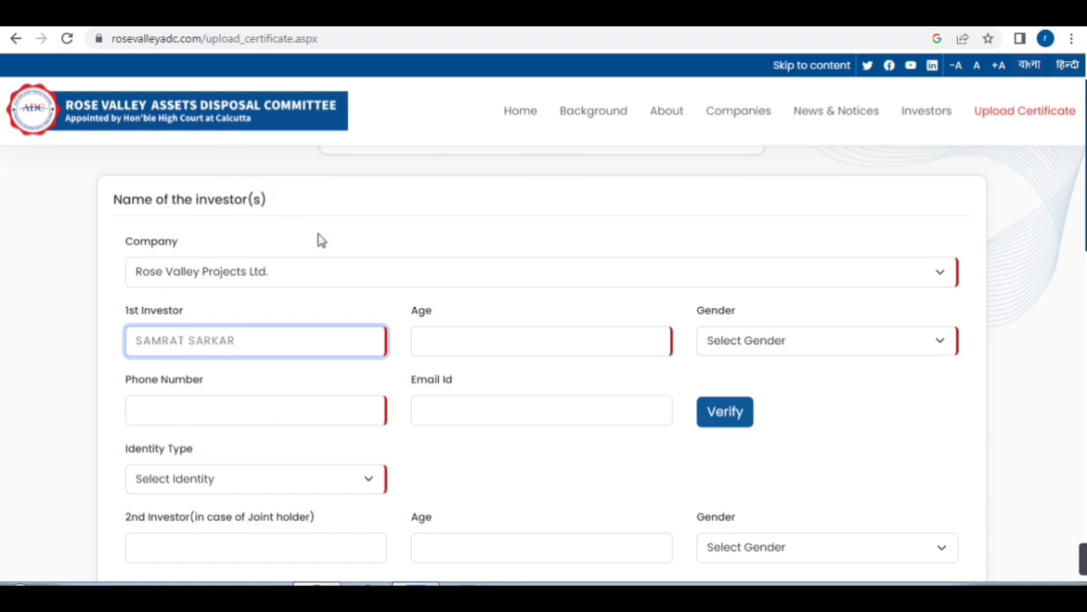
{"action": "scroll", "coordinate": [357, 238], "scroll_direction": "down", "scroll_amount": 1}
{"action": "left_click", "coordinate": [449, 270]}
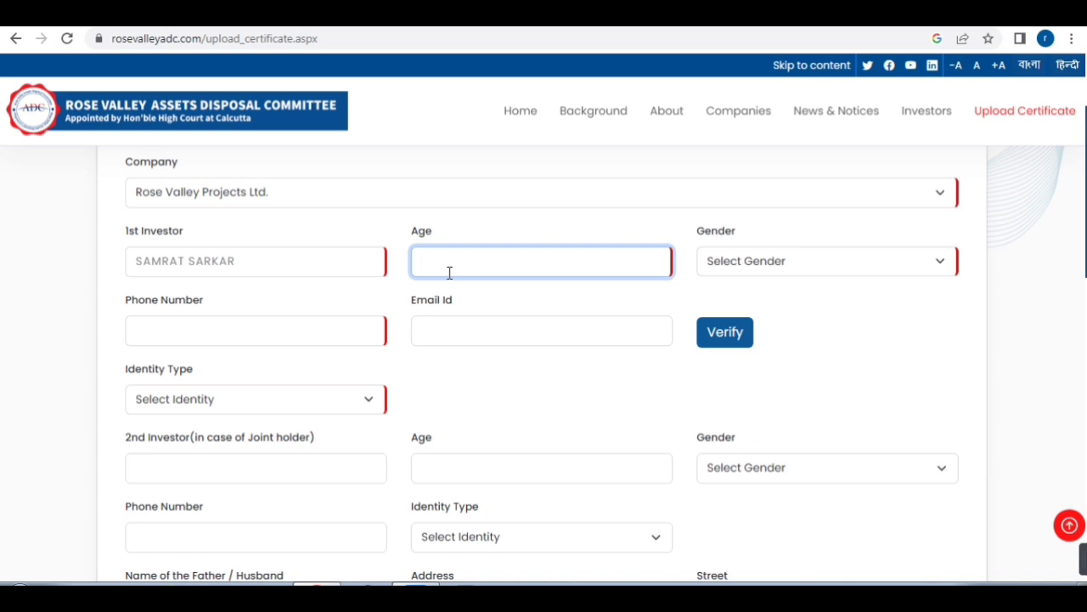
{"action": "left_click", "coordinate": [830, 270]}
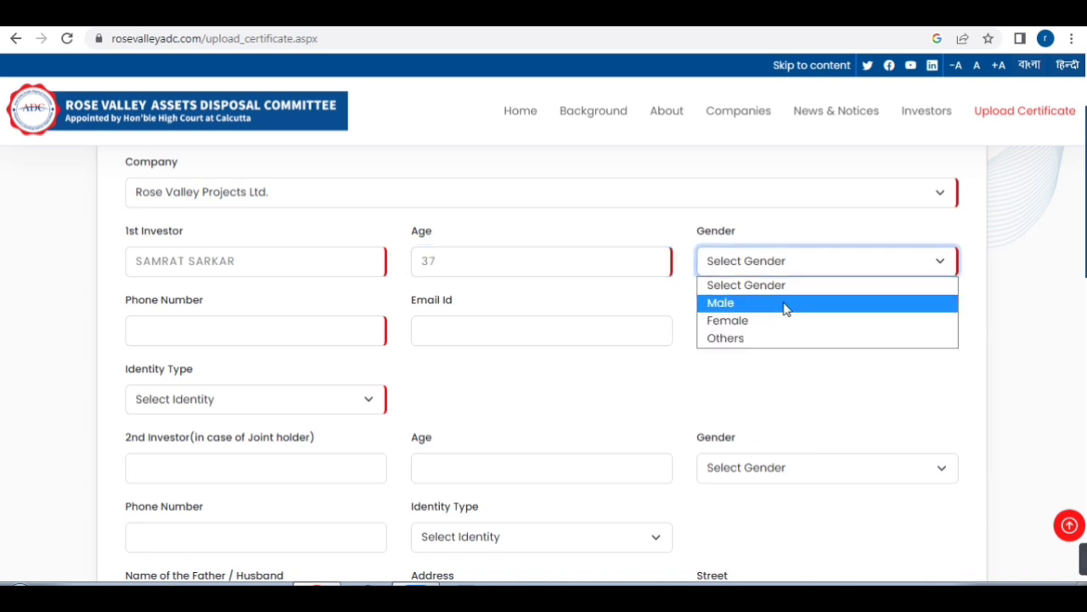
{"action": "left_click", "coordinate": [785, 306]}
Fill in the first investor's phone number and e-mail address
{"action": "left_click", "coordinate": [144, 323]}
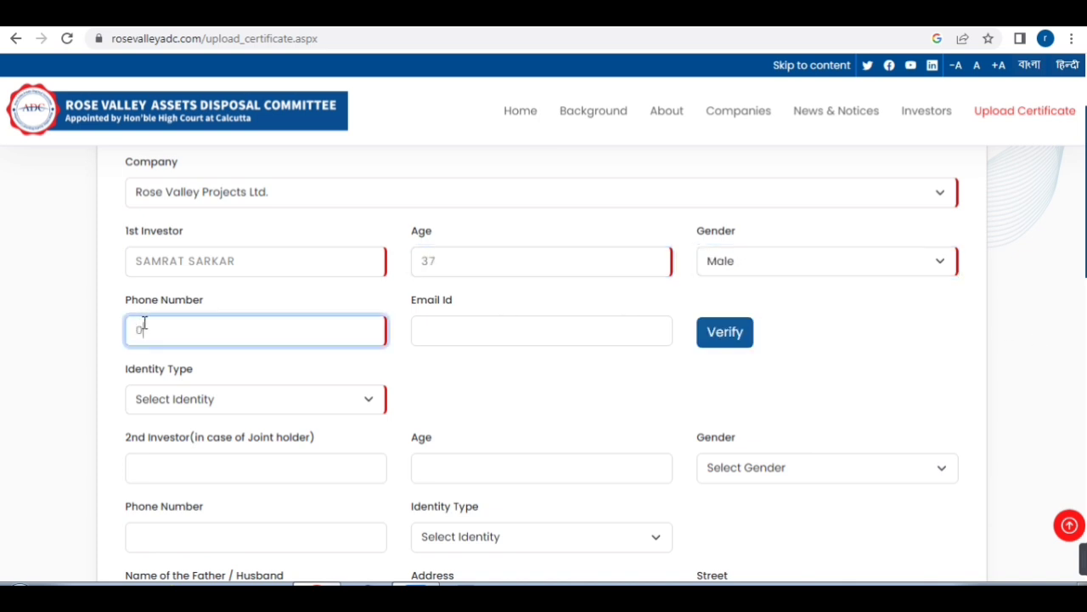
{"action": "left_click", "coordinate": [482, 325]}
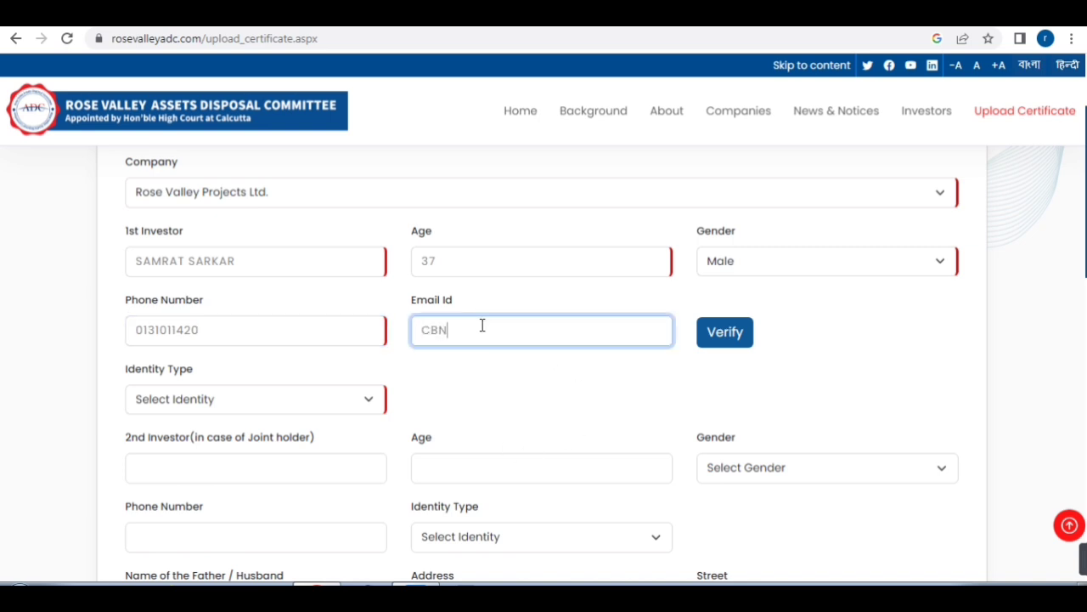
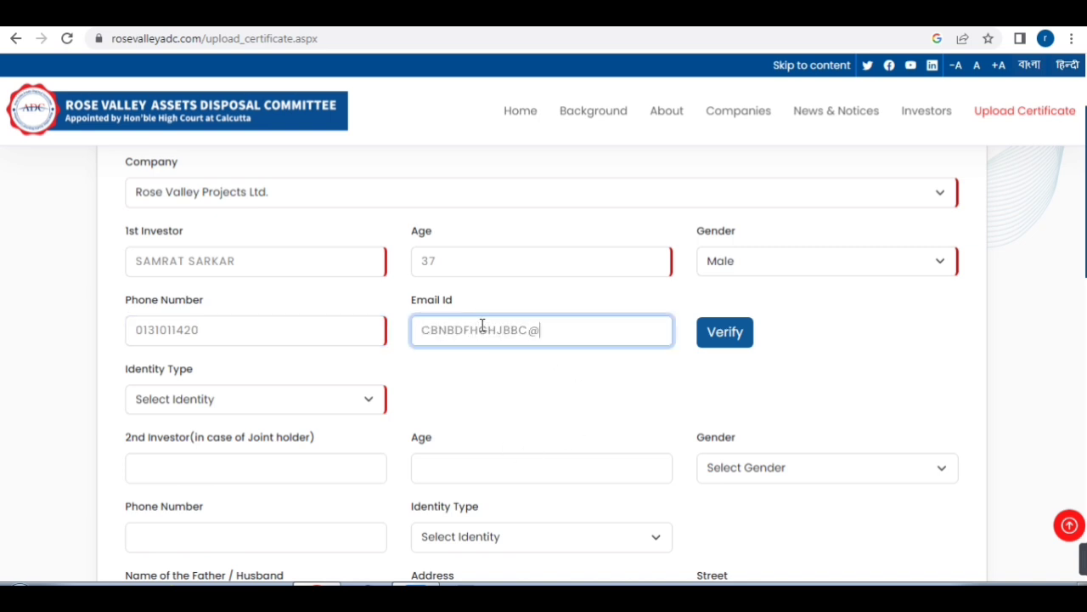
{"action": "scroll", "coordinate": [679, 333], "scroll_direction": "down", "scroll_amount": 1}
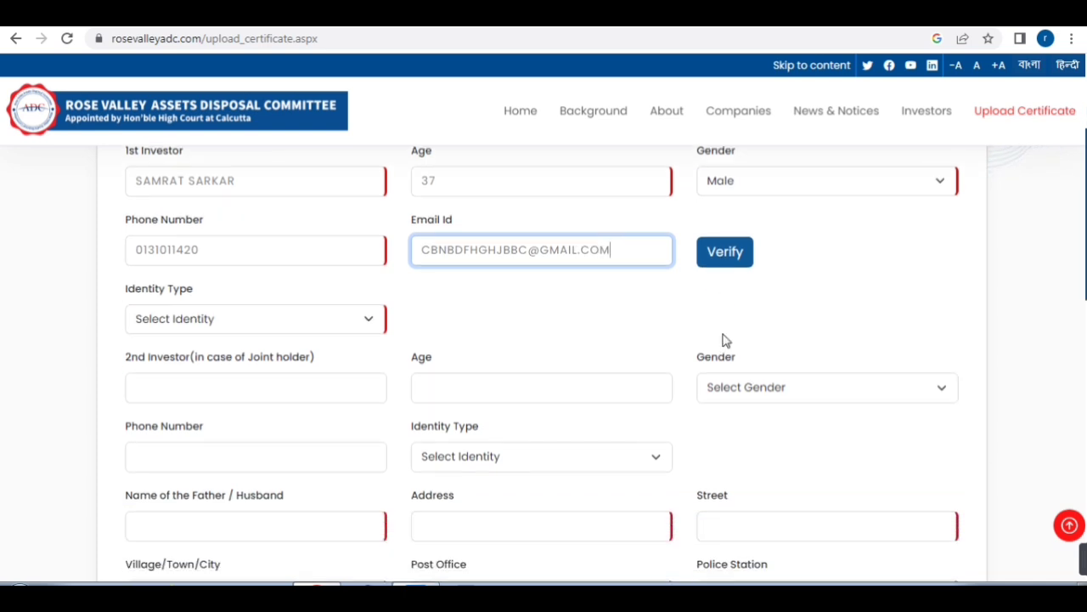
{"action": "scroll", "coordinate": [731, 255], "scroll_direction": "down", "scroll_amount": 1}
Set identity type to Aadhar Card with its number, and enter the second investor's name
{"action": "left_click", "coordinate": [213, 238]}
{"action": "left_click", "coordinate": [206, 283]}
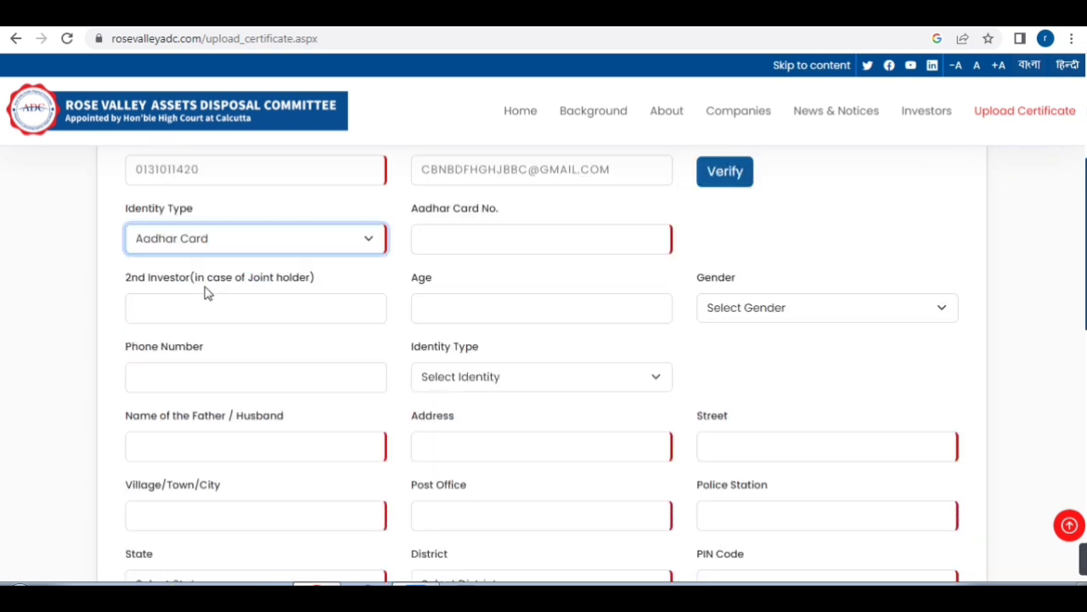
{"action": "left_click", "coordinate": [472, 242]}
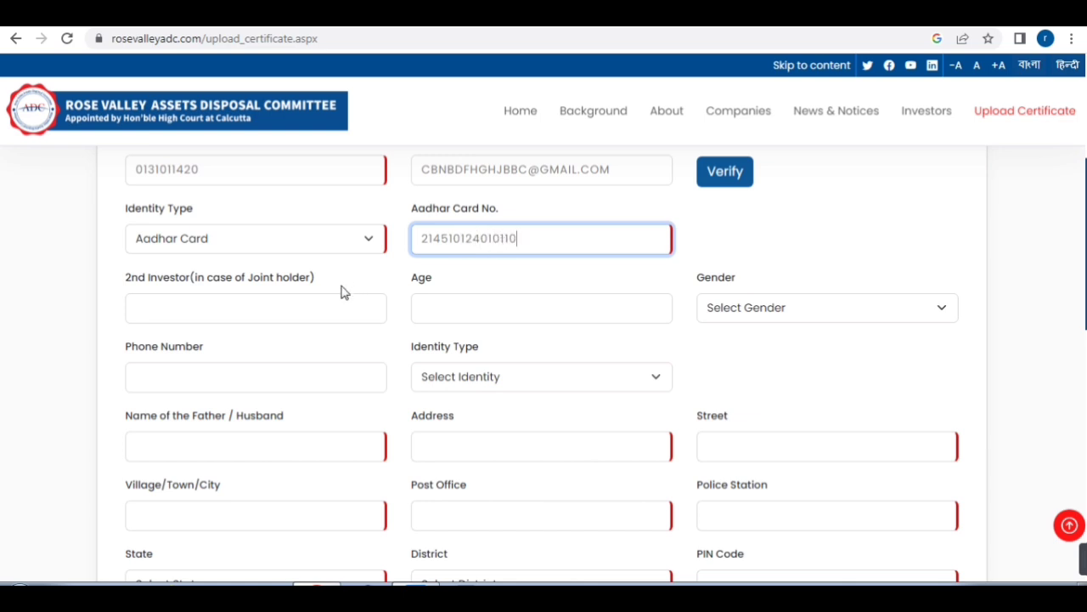
{"action": "left_click", "coordinate": [259, 316]}
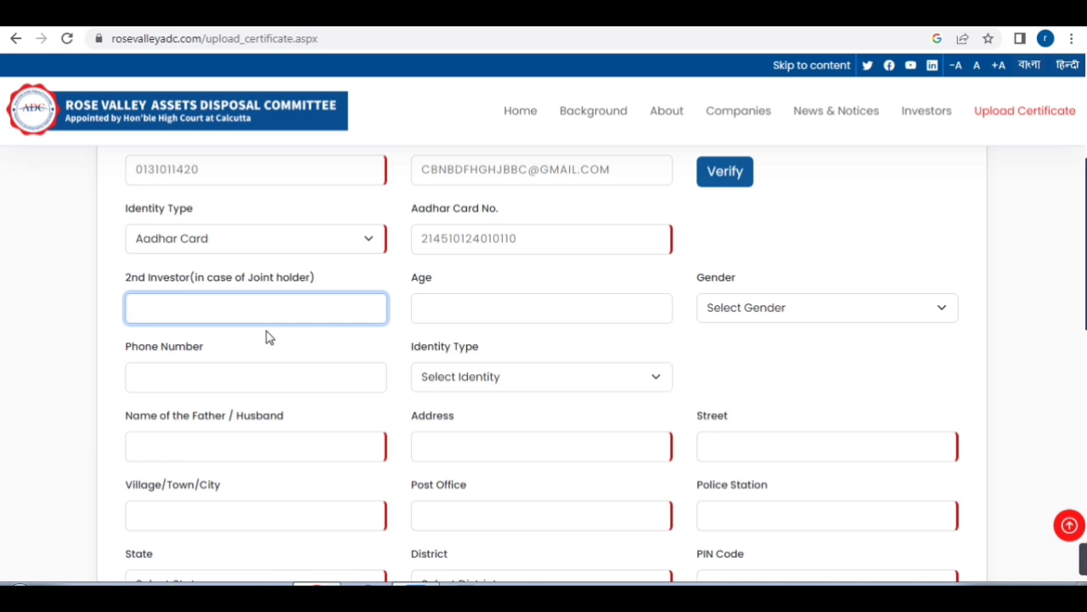
Give the second investor age 30, Female gender and a phone number
{"action": "left_click", "coordinate": [459, 317]}
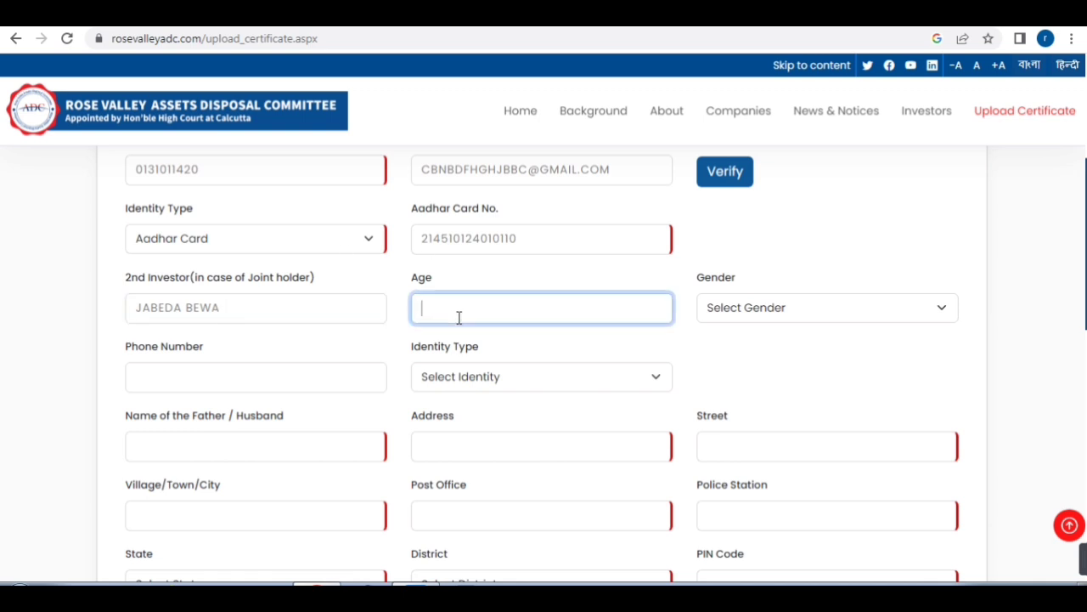
{"action": "type", "text": "30"}
{"action": "left_click", "coordinate": [842, 319]}
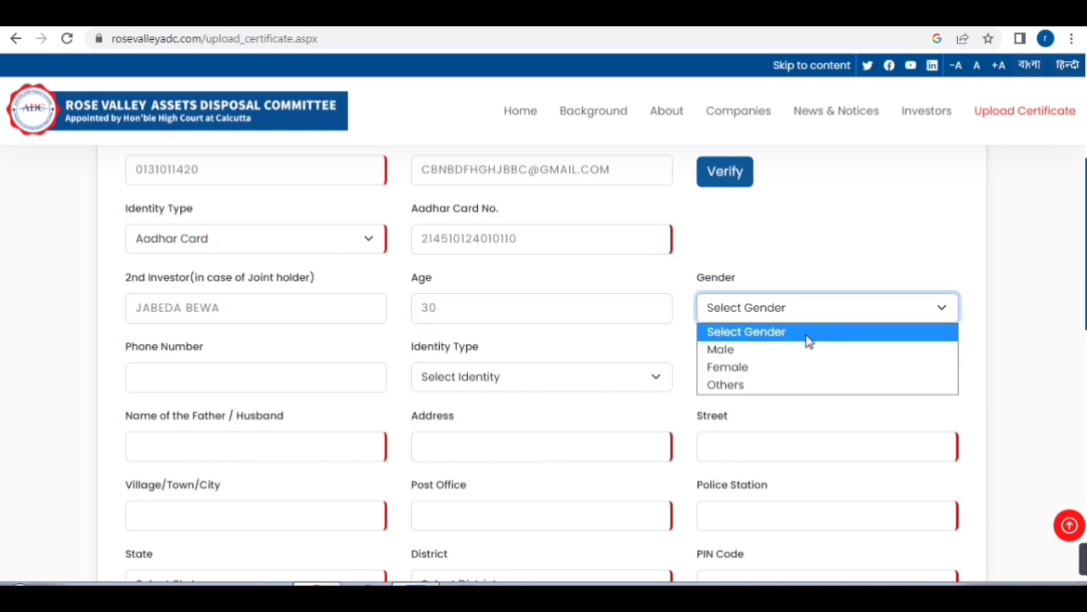
{"action": "left_click", "coordinate": [789, 367]}
{"action": "left_click", "coordinate": [313, 376]}
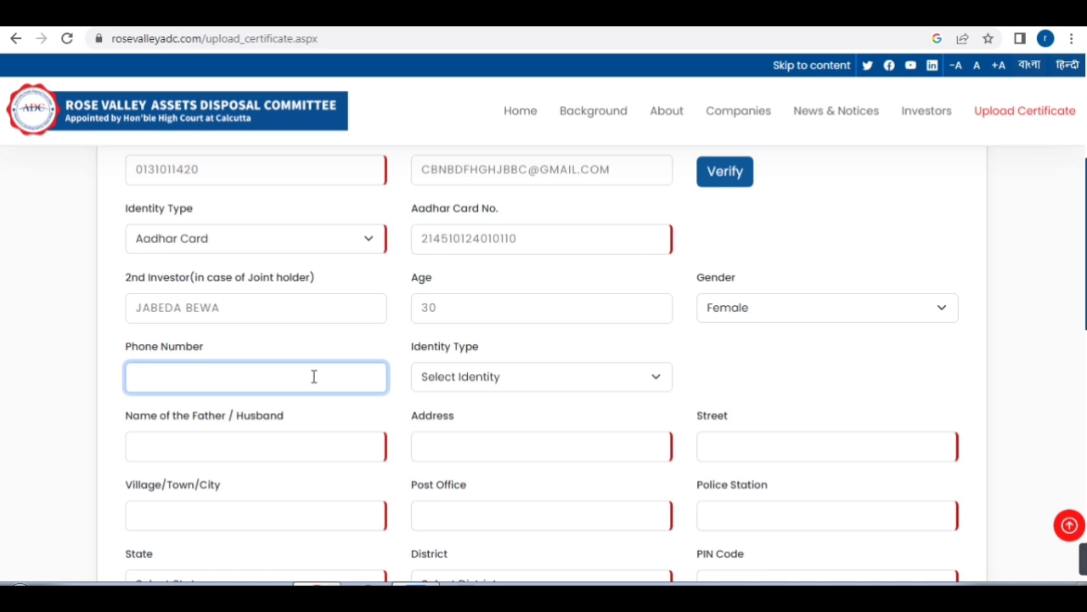
Set the second investor's identity to Aadhar Card with its number, and enter the father/husband's name
{"action": "left_click", "coordinate": [442, 376]}
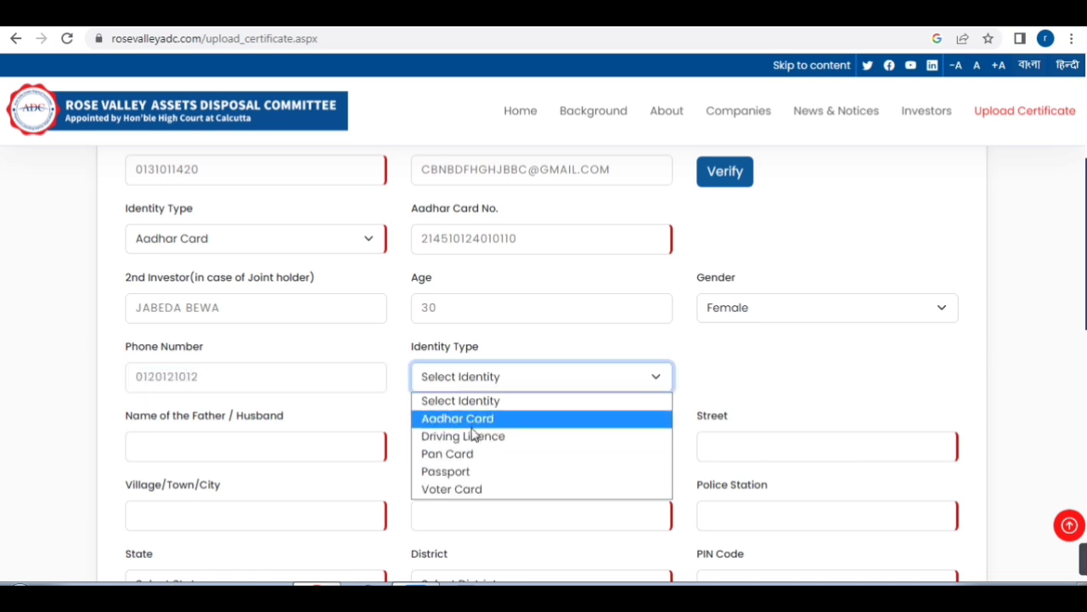
{"action": "left_click", "coordinate": [478, 419]}
{"action": "left_click", "coordinate": [739, 387]}
{"action": "scroll", "coordinate": [225, 285], "scroll_direction": "down", "scroll_amount": 2}
{"action": "left_click", "coordinate": [225, 285]}
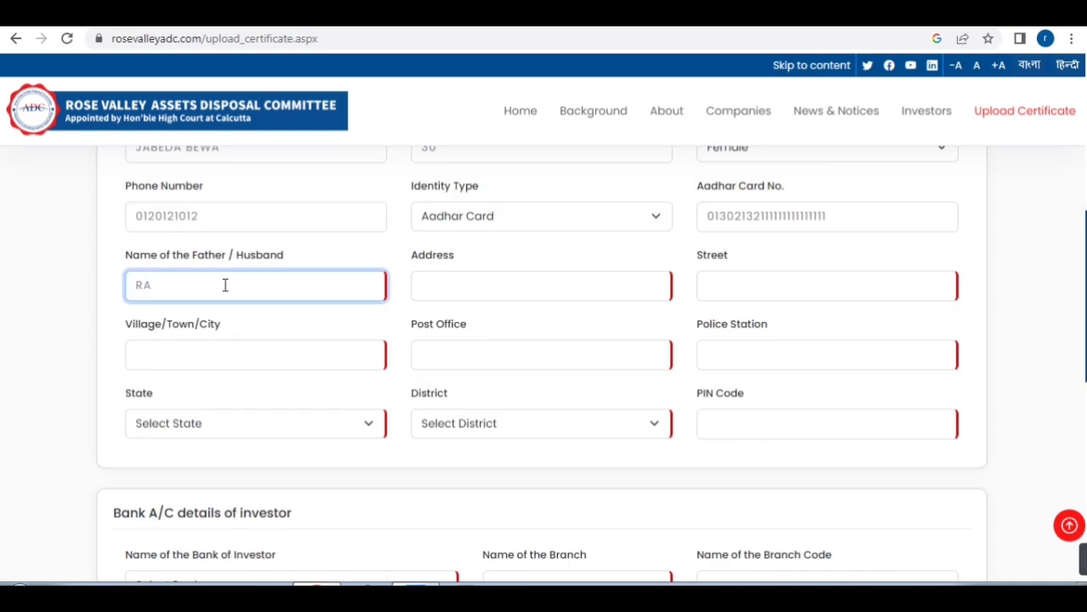
Step through the address, street, village/town/city, post office and police station fields
{"action": "left_click", "coordinate": [467, 289]}
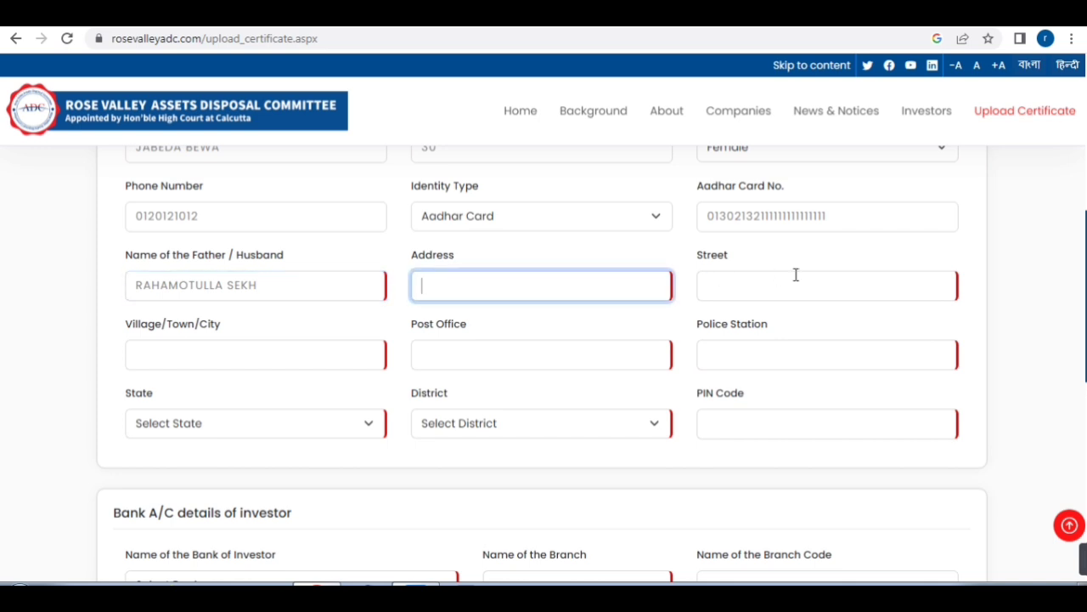
{"action": "left_click", "coordinate": [796, 279]}
{"action": "left_click", "coordinate": [231, 363]}
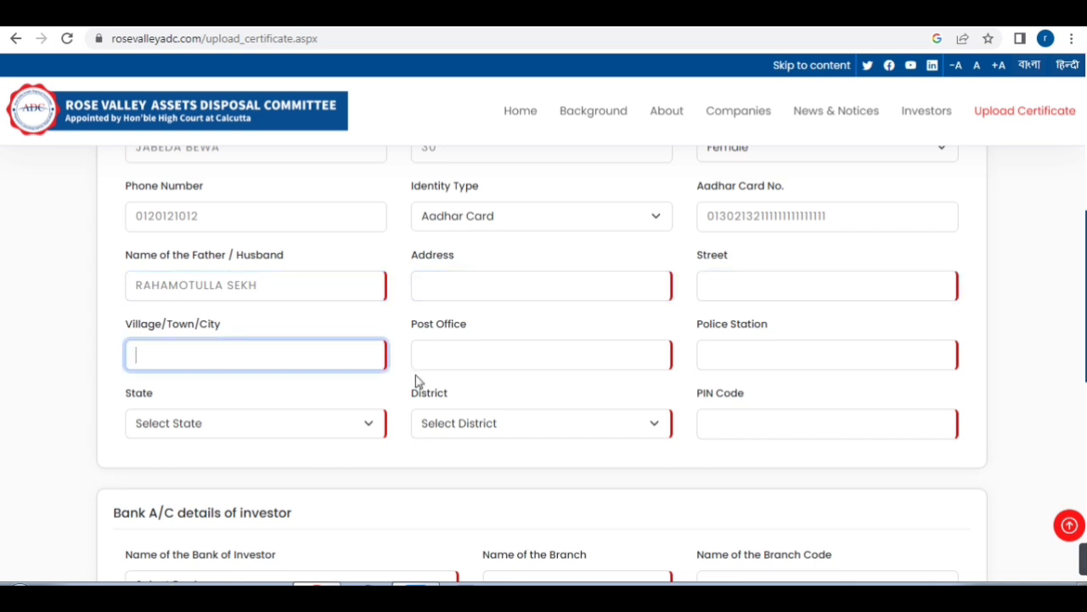
{"action": "left_click", "coordinate": [477, 354]}
{"action": "left_click", "coordinate": [769, 358]}
{"action": "left_click", "coordinate": [788, 408]}
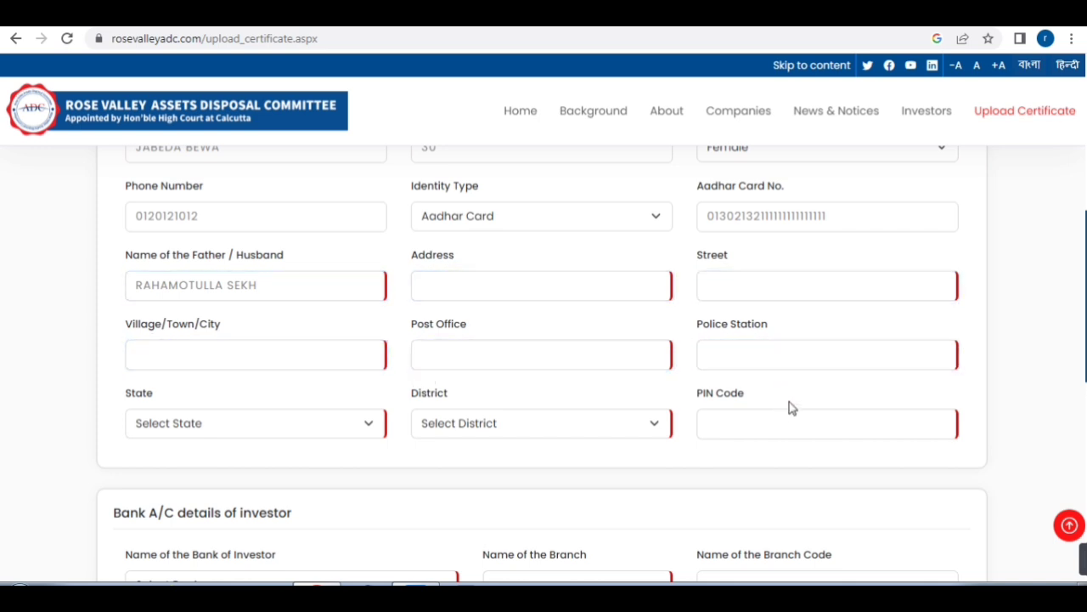
{"action": "scroll", "coordinate": [794, 390], "scroll_direction": "down", "scroll_amount": 2}
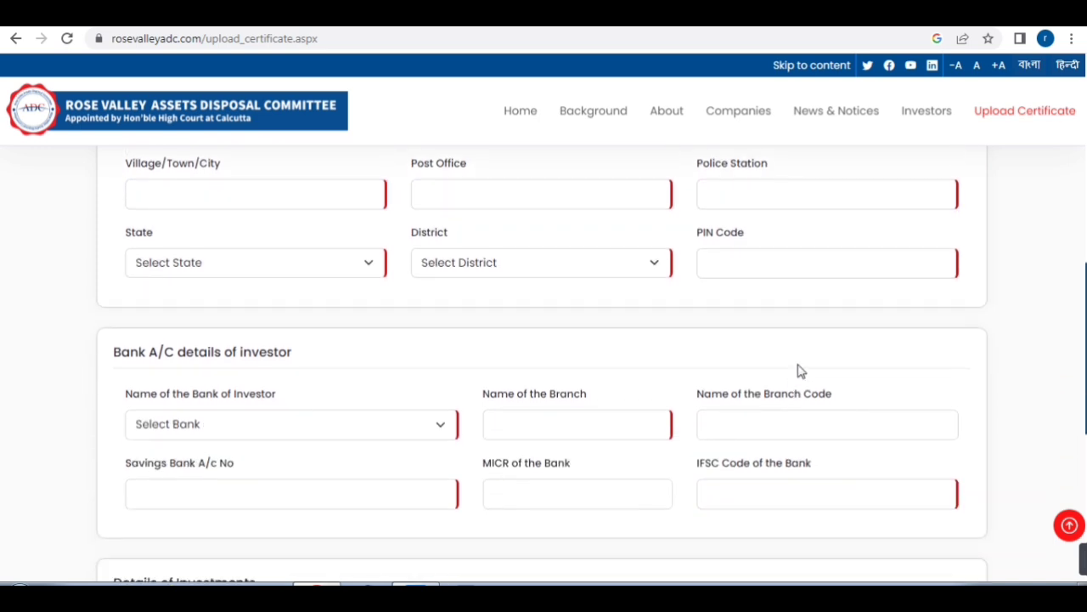
Select Bank of India and enter the branch name and branch code
{"action": "left_click", "coordinate": [266, 423]}
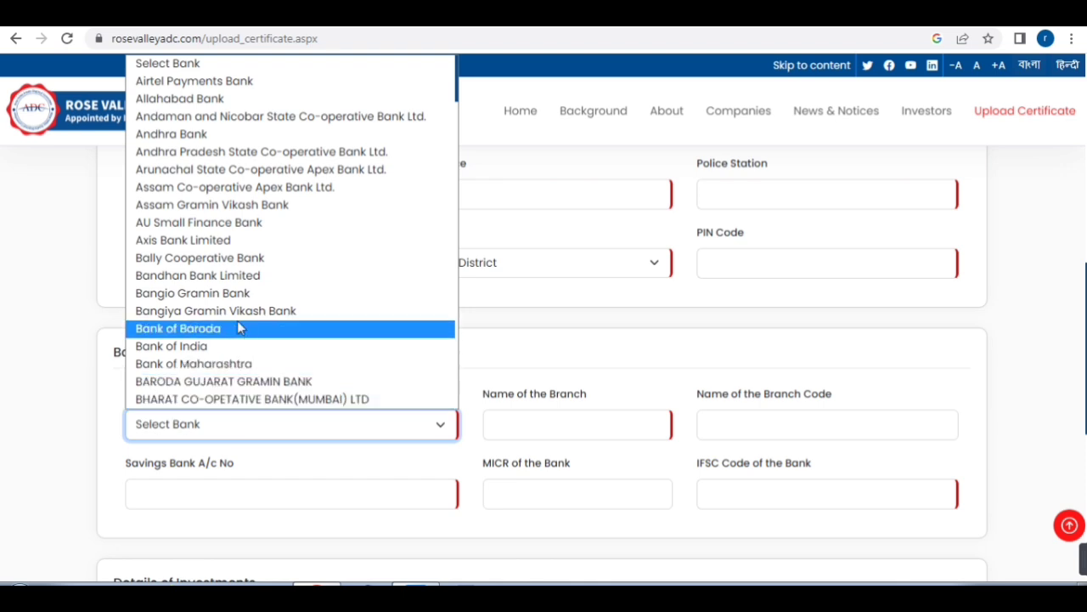
{"action": "left_click", "coordinate": [226, 354]}
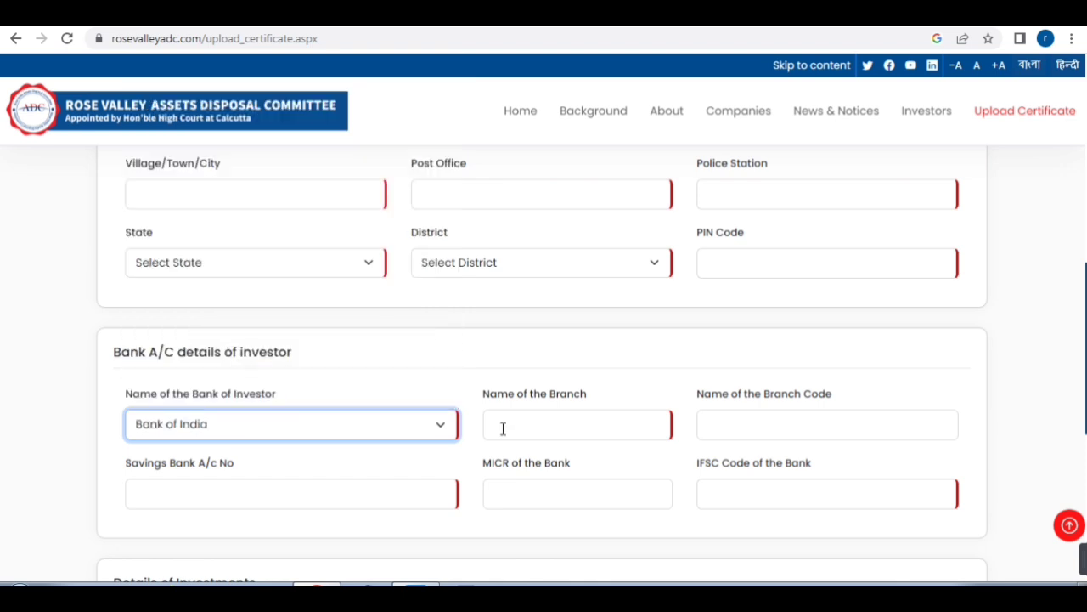
{"action": "left_click", "coordinate": [529, 429]}
{"action": "scroll", "coordinate": [531, 407], "scroll_direction": "down", "scroll_amount": 2}
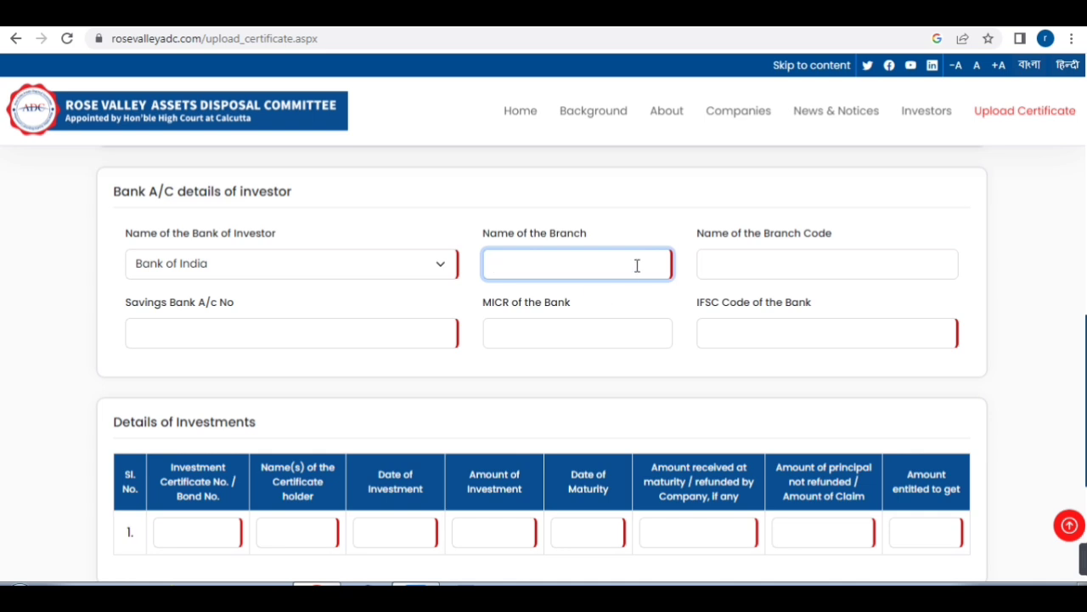
{"action": "type", "text": "ITKKKKKKKKKK"}
{"action": "left_click", "coordinate": [751, 263]}
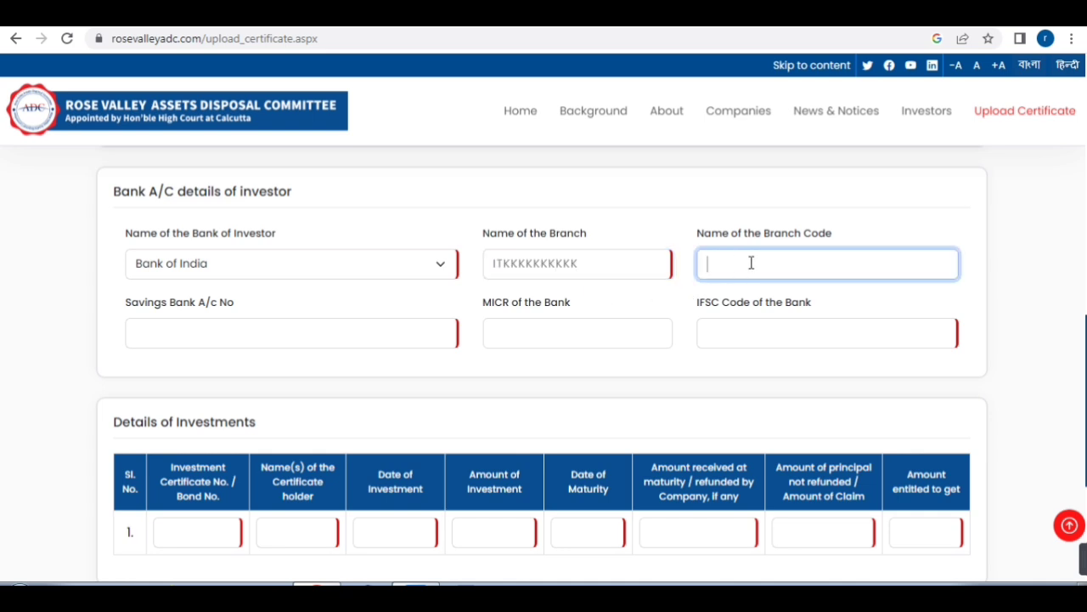
{"action": "type", "text": "........."}
Enter the savings bank account number, then move past the MICR and IFSC fields
{"action": "left_click", "coordinate": [202, 335]}
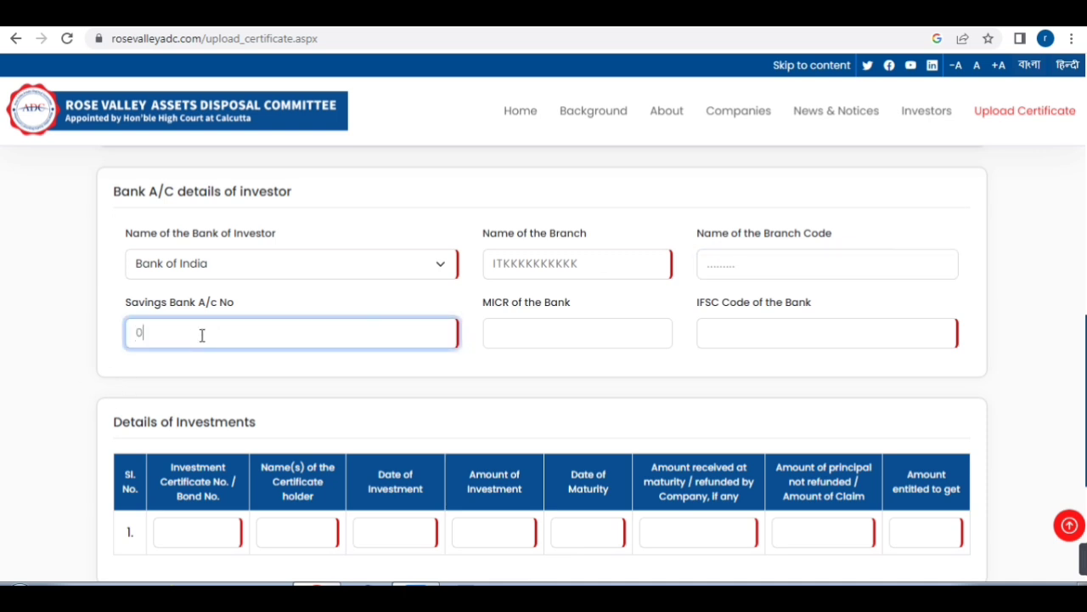
{"action": "type", "text": "022222222222222"}
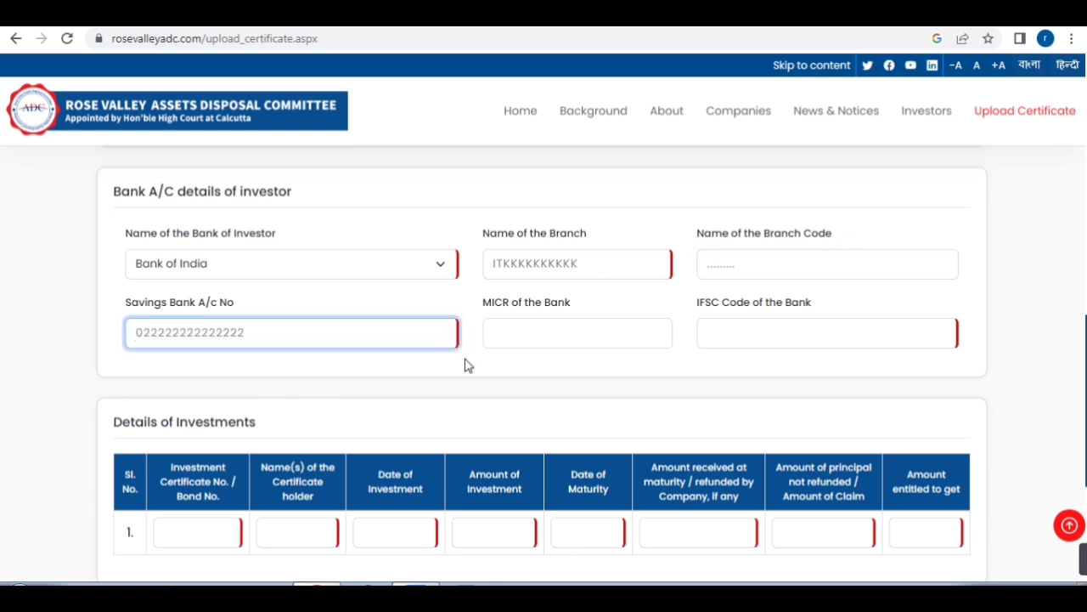
{"action": "left_click", "coordinate": [548, 338]}
{"action": "left_click", "coordinate": [748, 332]}
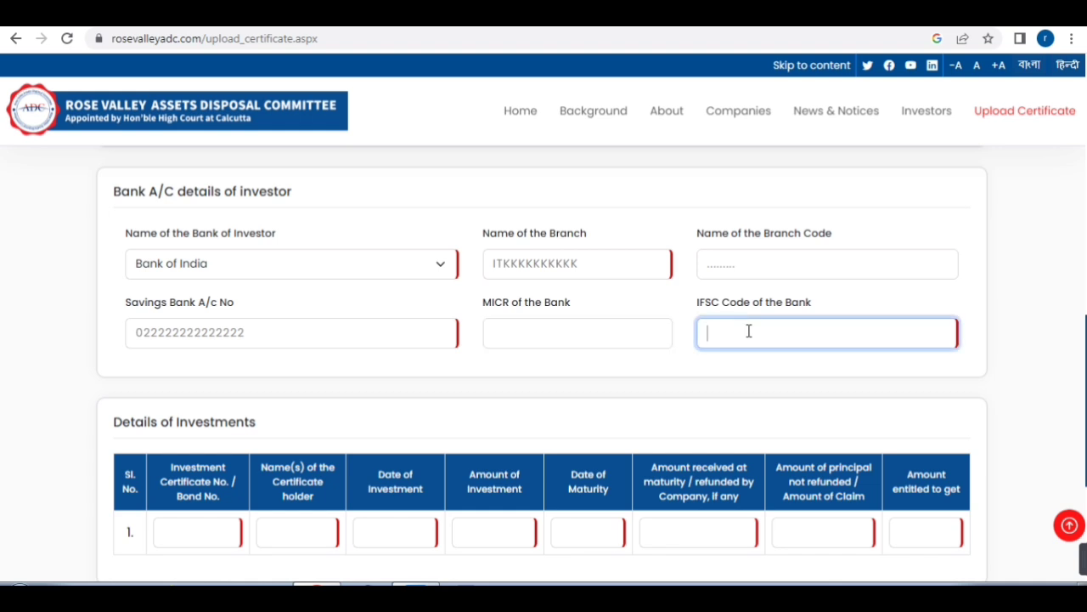
{"action": "scroll", "coordinate": [756, 315], "scroll_direction": "down", "scroll_amount": 2}
Enter the row-1 investment certificate number and the certificate holder's name
{"action": "left_click", "coordinate": [208, 375]}
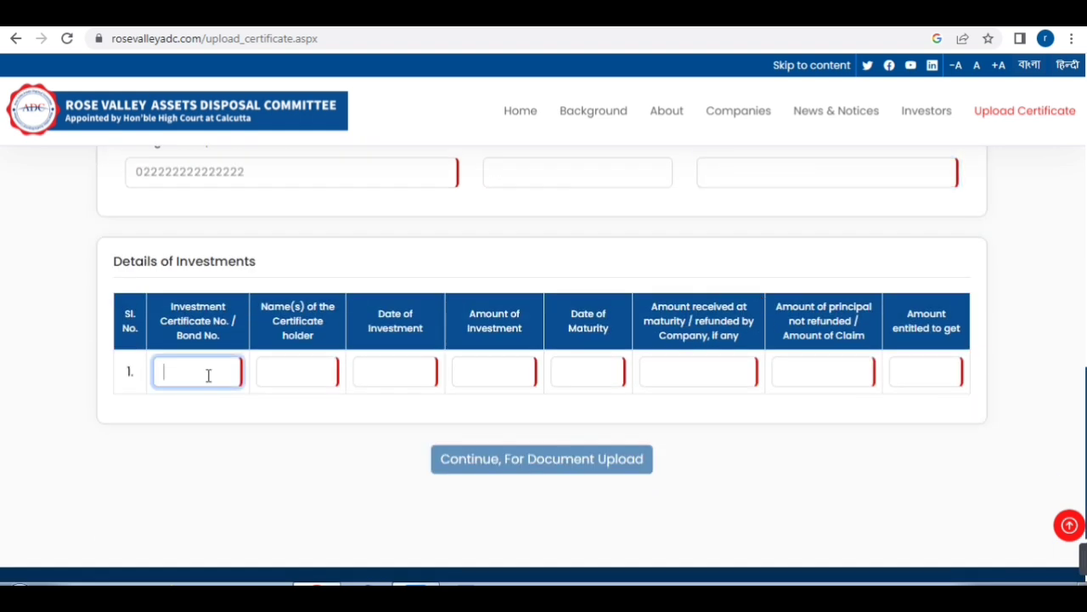
{"action": "type", "text": "L"}
{"action": "type", "text": "111"}
{"action": "left_click", "coordinate": [280, 372]}
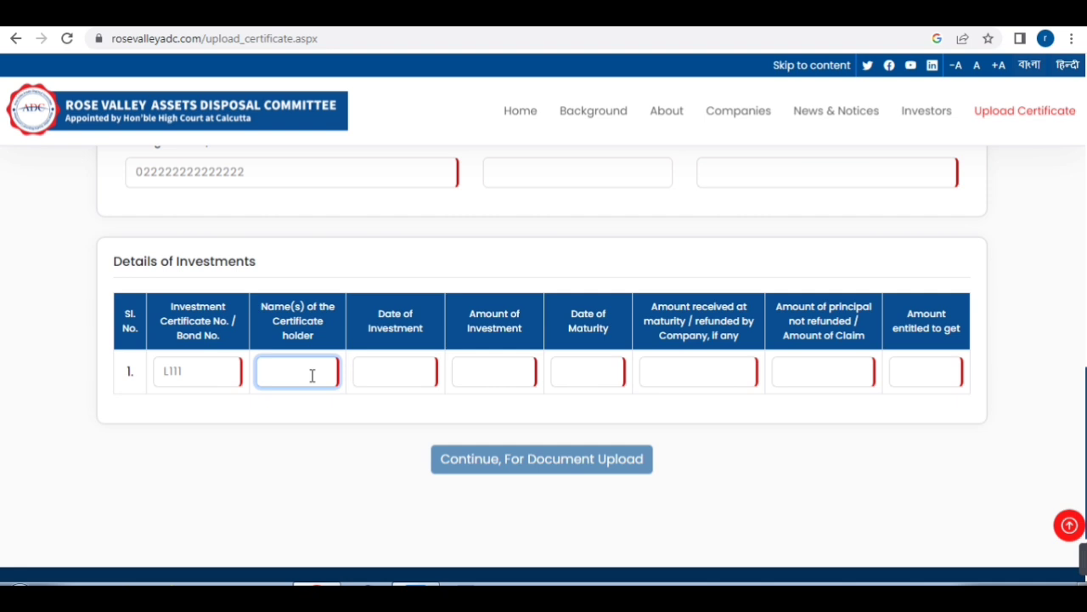
{"action": "type", "text": "GFFGG"}
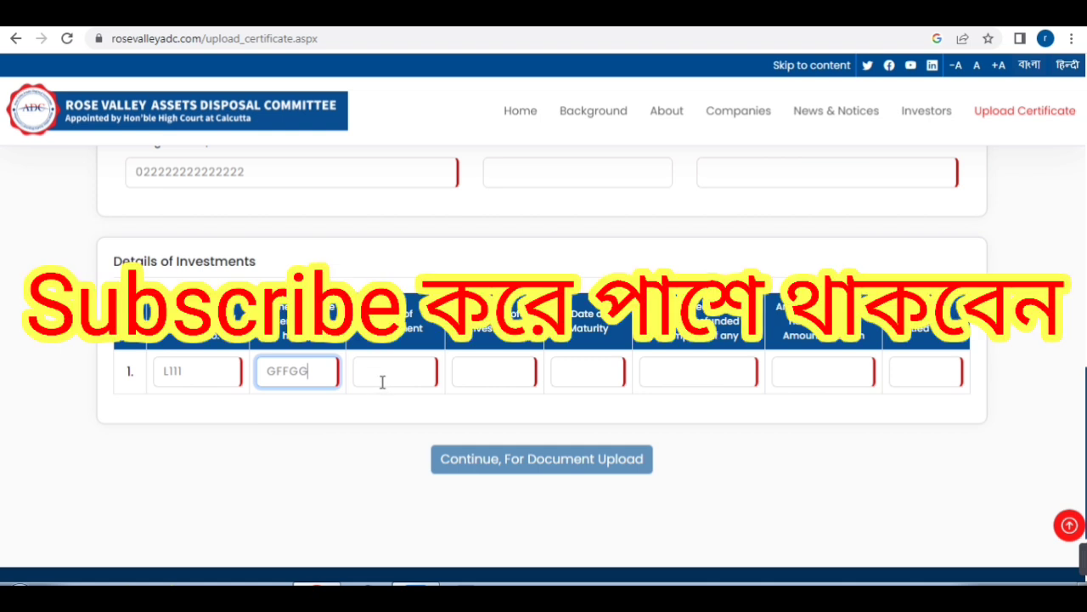
{"action": "type", "text": "GGGGG"}
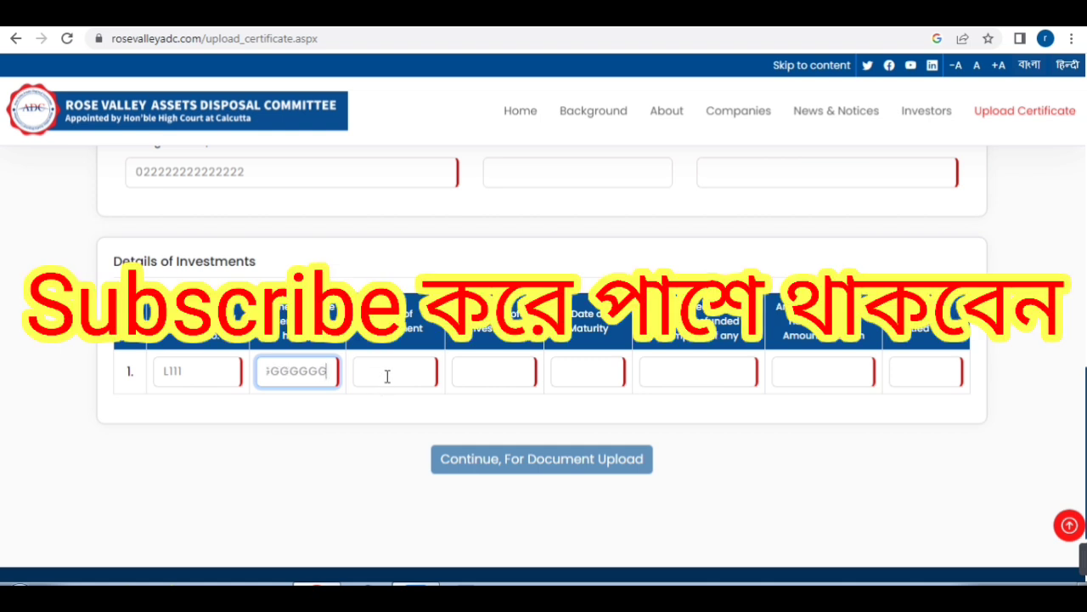